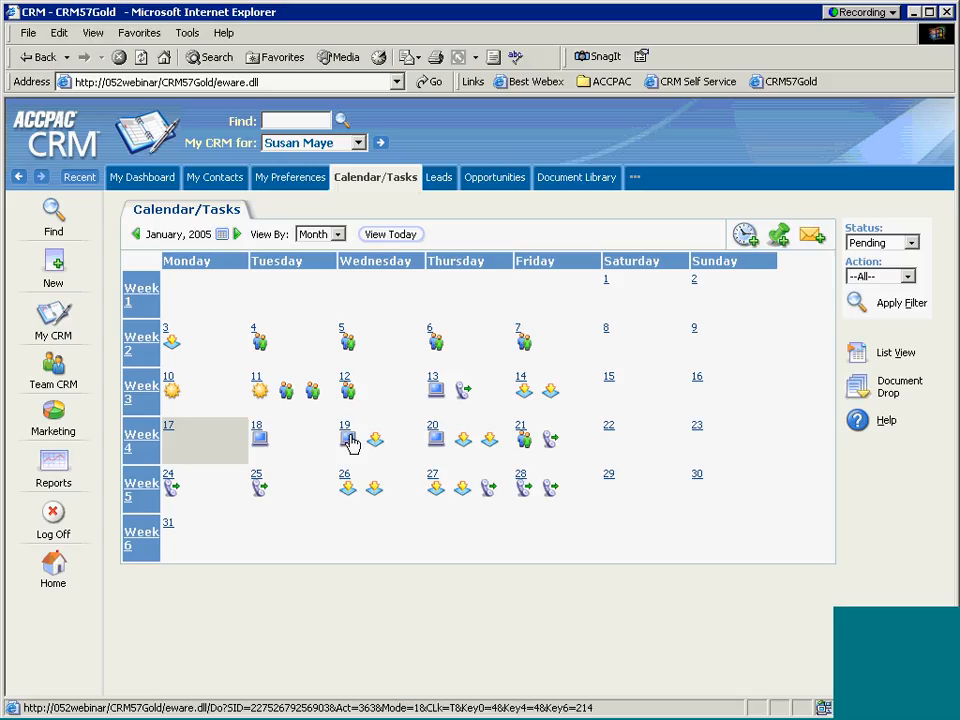
# Visit the ACCPACcrm.com home page, then close it to return to the CRM.
pyautogui.moveTo(351, 442)
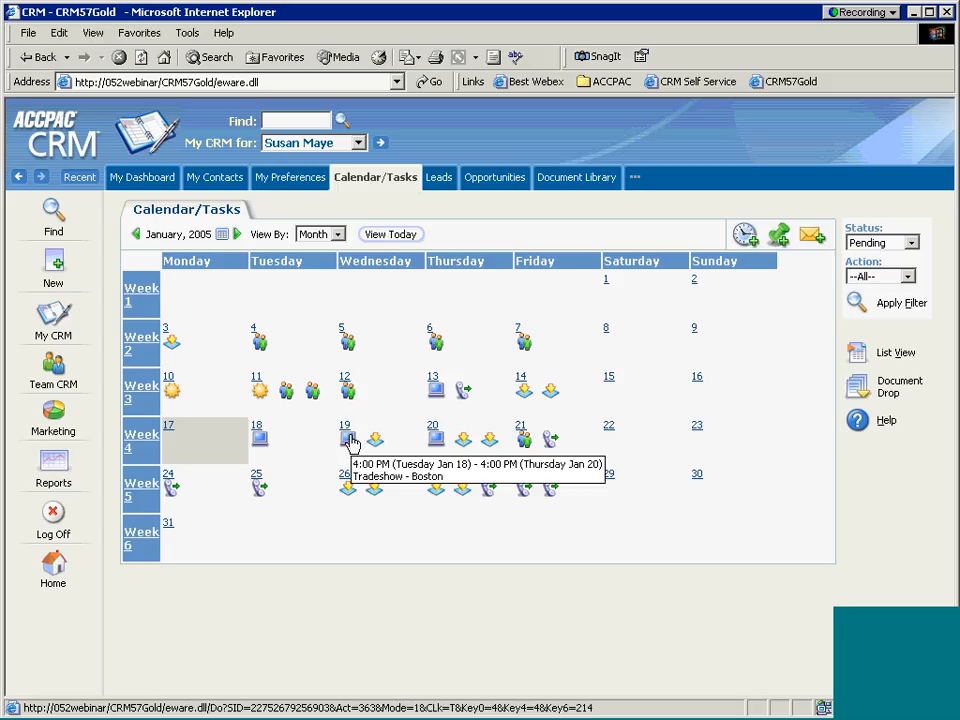
pyautogui.moveTo(348, 392)
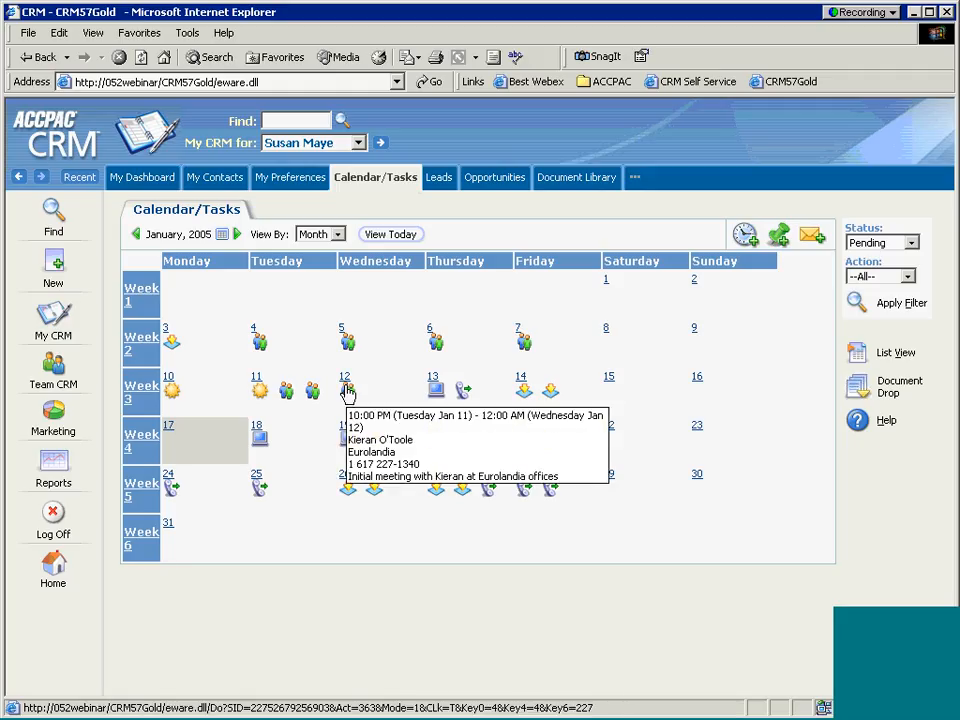
pyautogui.moveTo(349, 344)
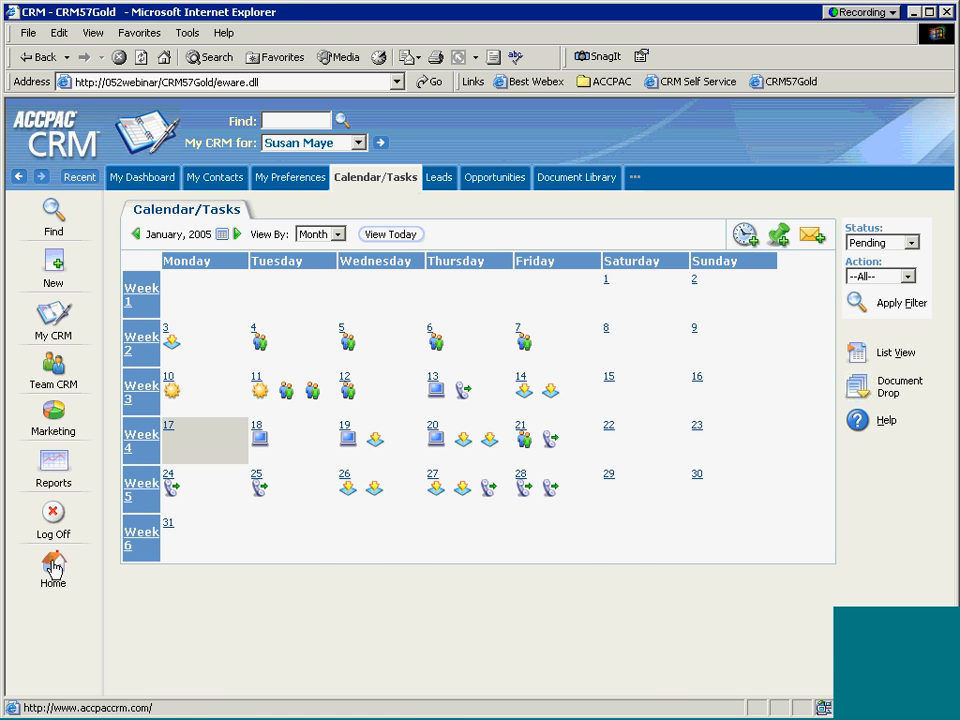
pyautogui.click(53, 567)
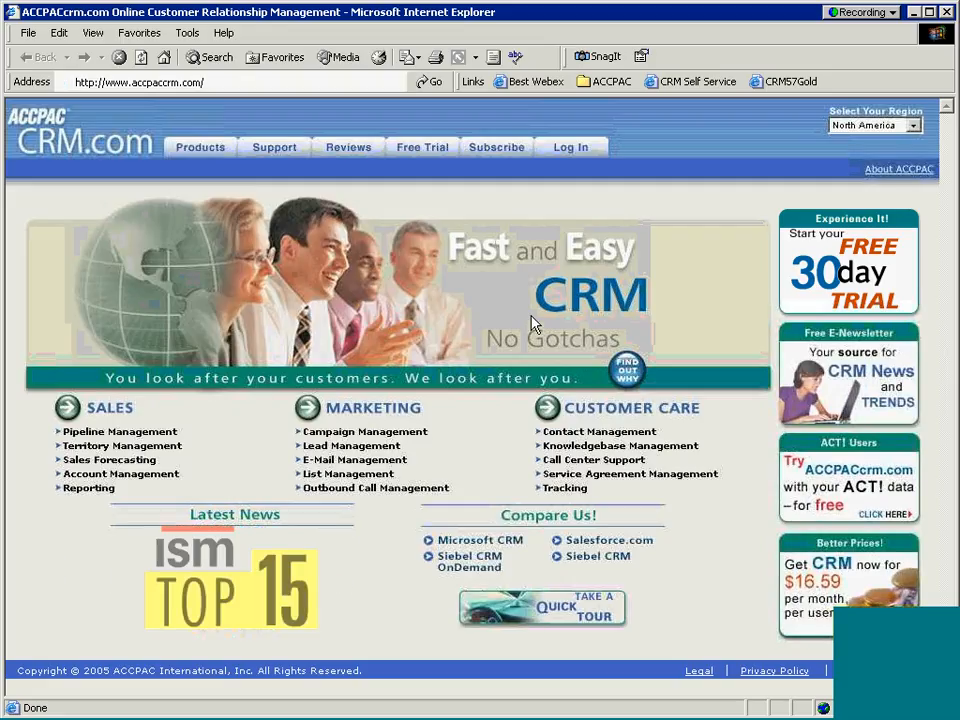
pyautogui.click(947, 13)
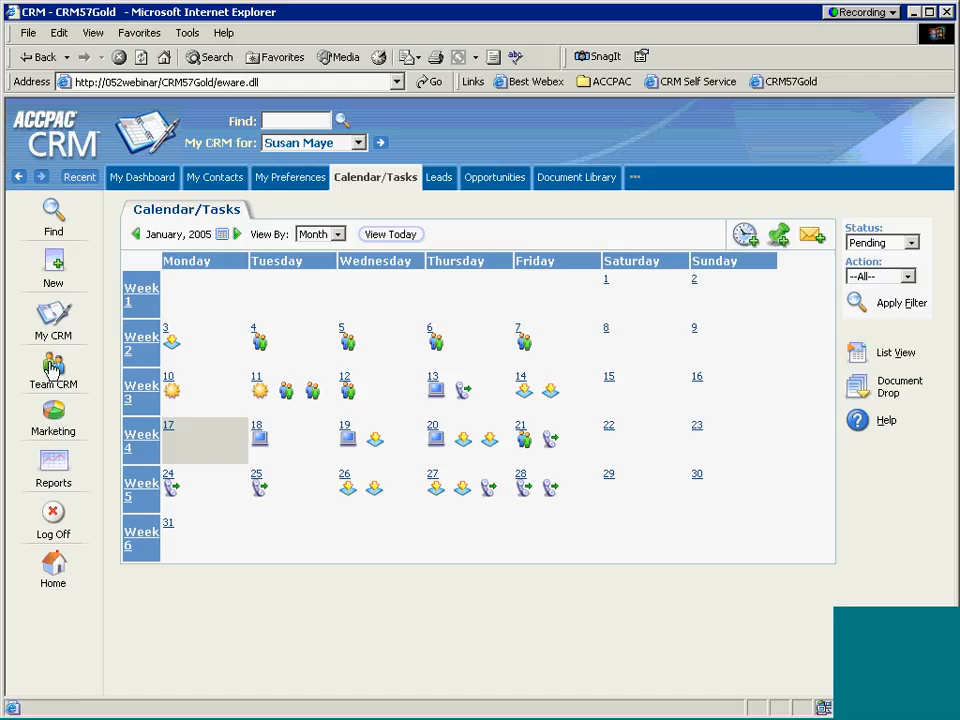
# View the team calendar by month, then return to your own calendar.
pyautogui.click(53, 368)
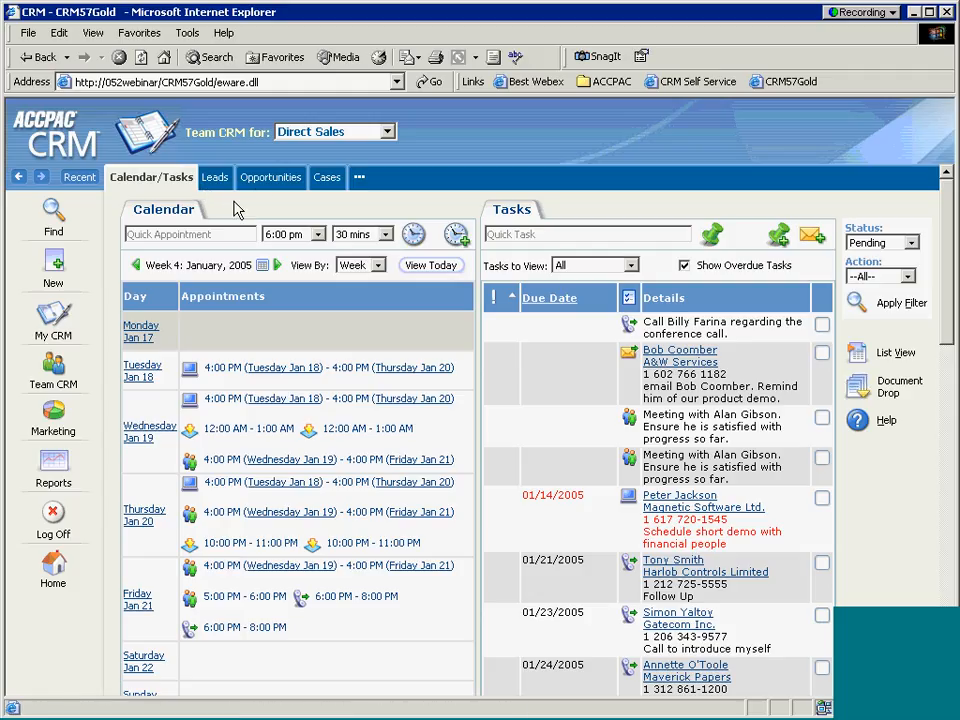
pyautogui.click(377, 265)
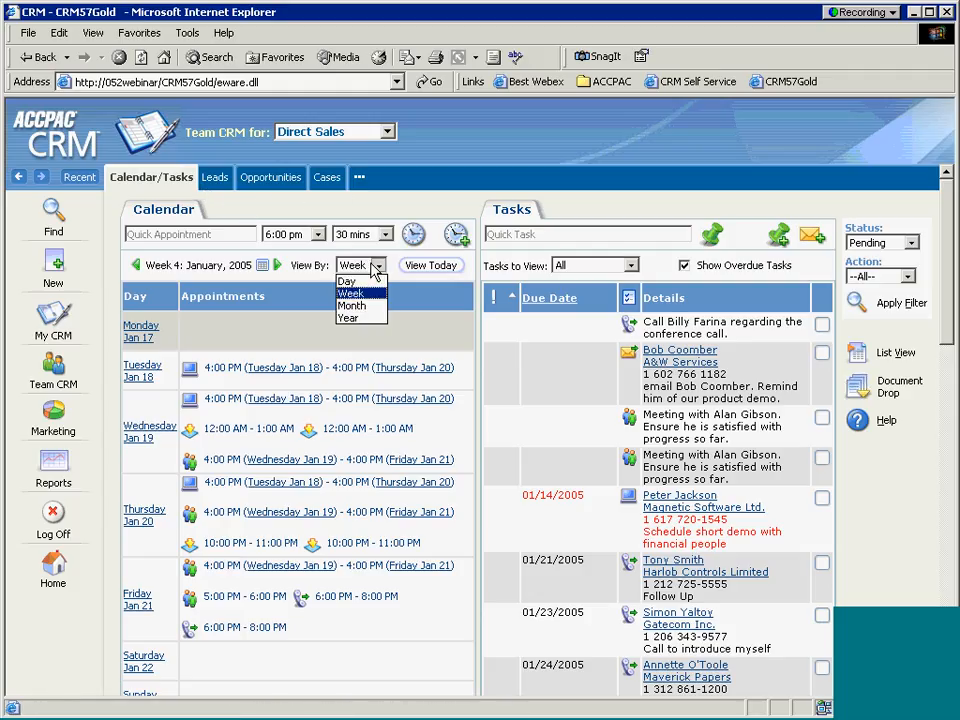
pyautogui.click(370, 306)
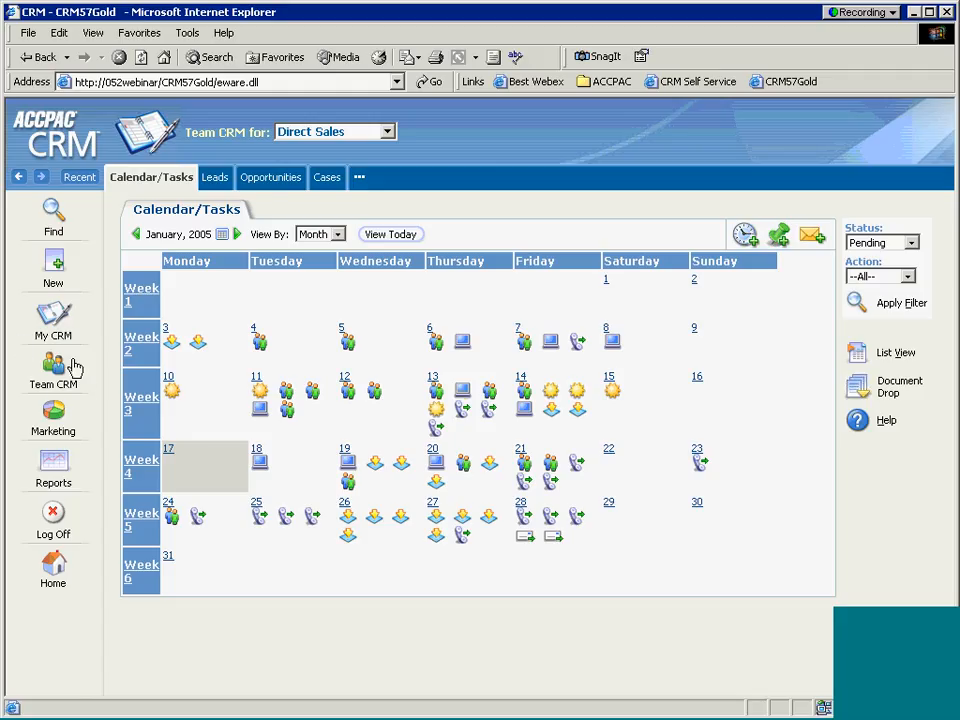
pyautogui.click(52, 313)
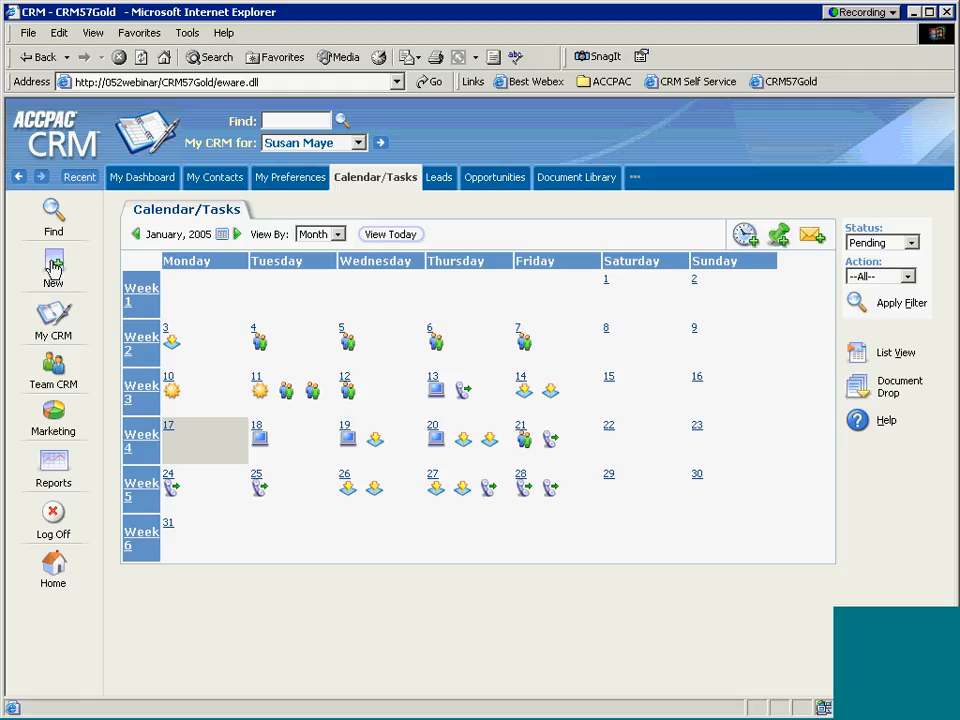
# Start a new company named Eurol and proceed to its company details.
pyautogui.click(53, 268)
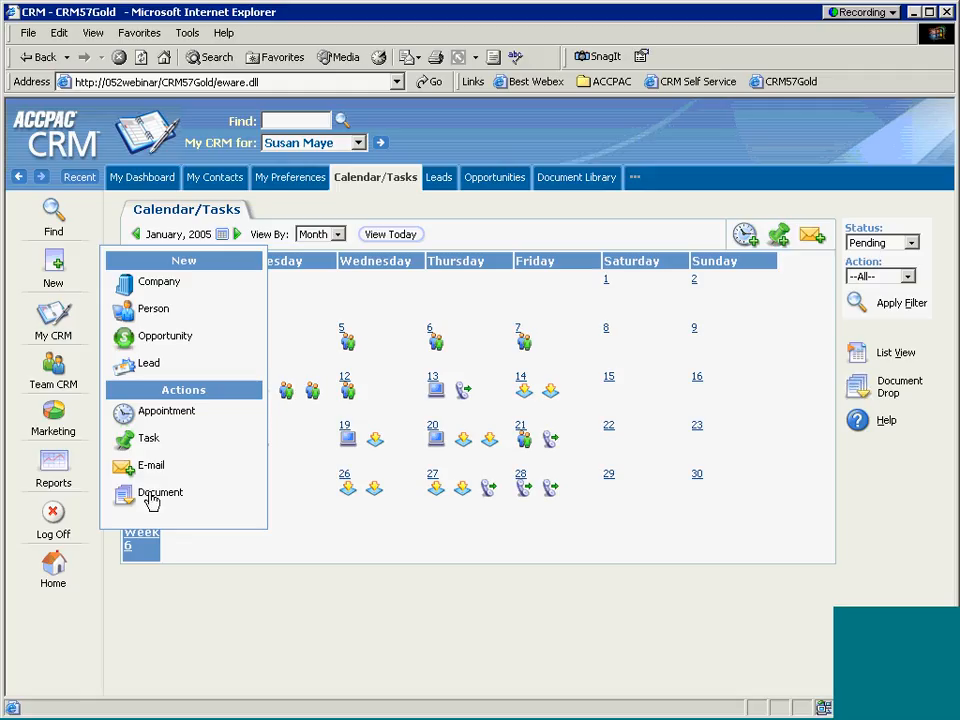
pyautogui.click(157, 286)
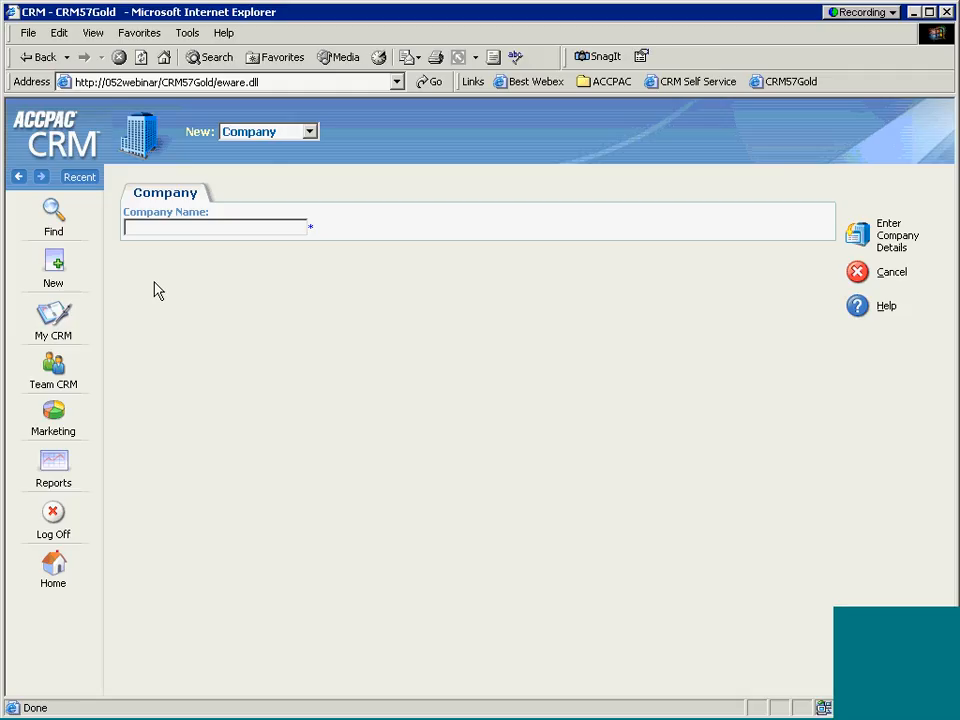
pyautogui.write('Euroa')
pyautogui.press('BackSpace')
pyautogui.click(857, 235)
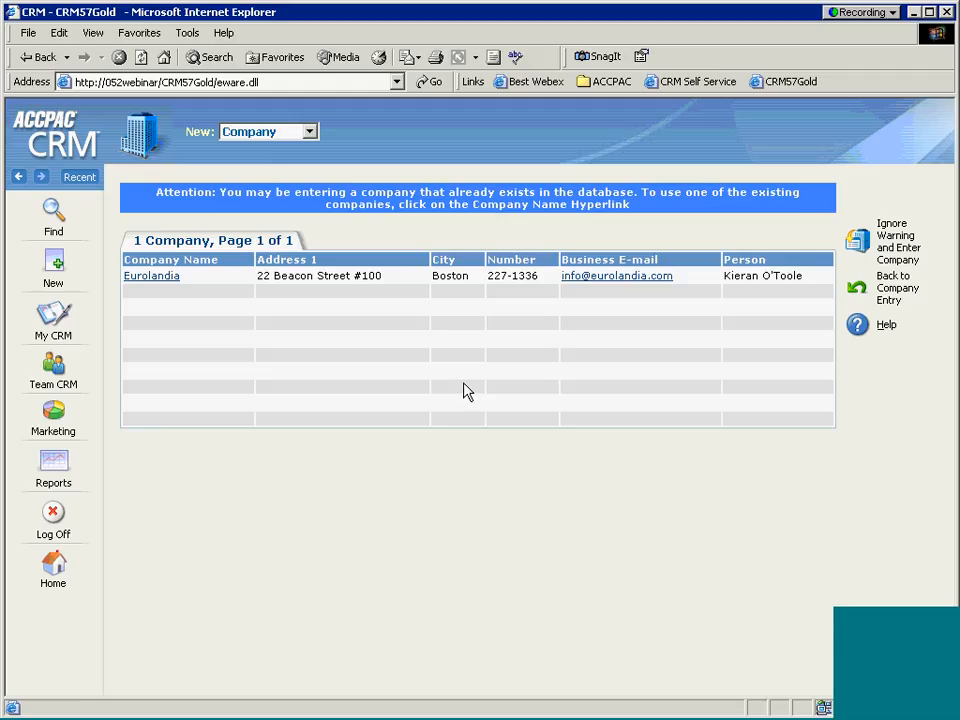
# Ignore the duplicate warning and set the new company's type to Prospect.
pyautogui.click(858, 243)
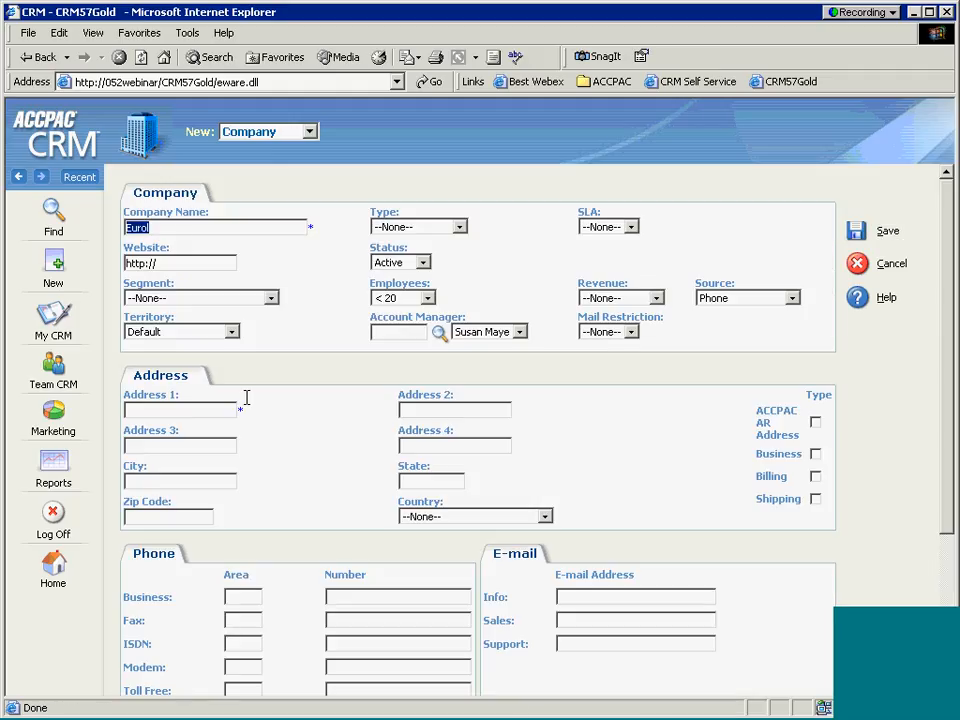
pyautogui.click(178, 227)
pyautogui.click(459, 227)
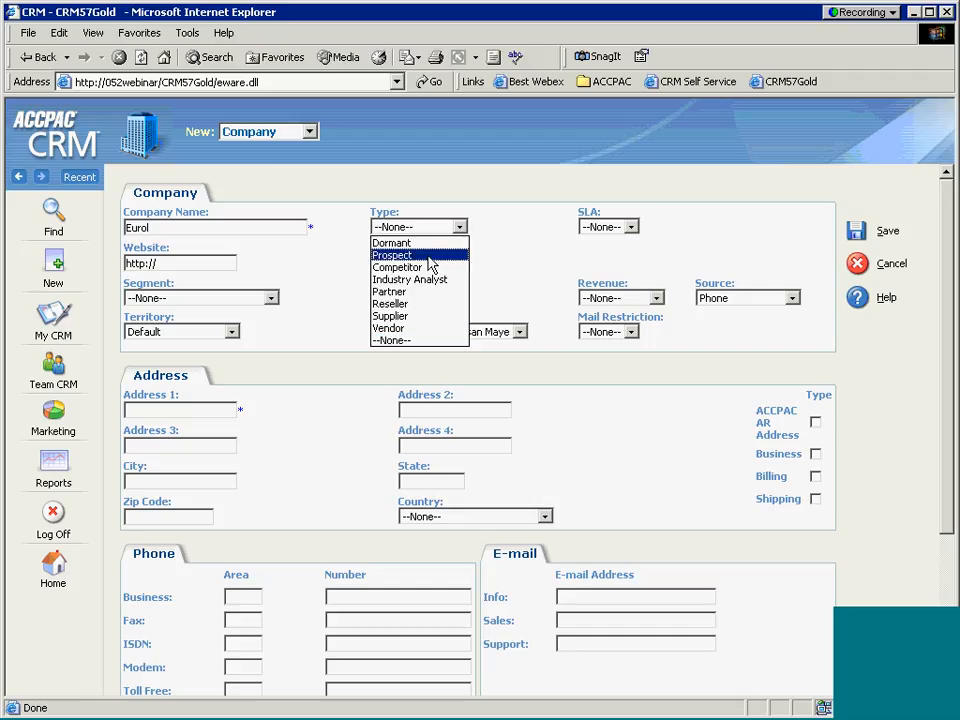
pyautogui.click(430, 262)
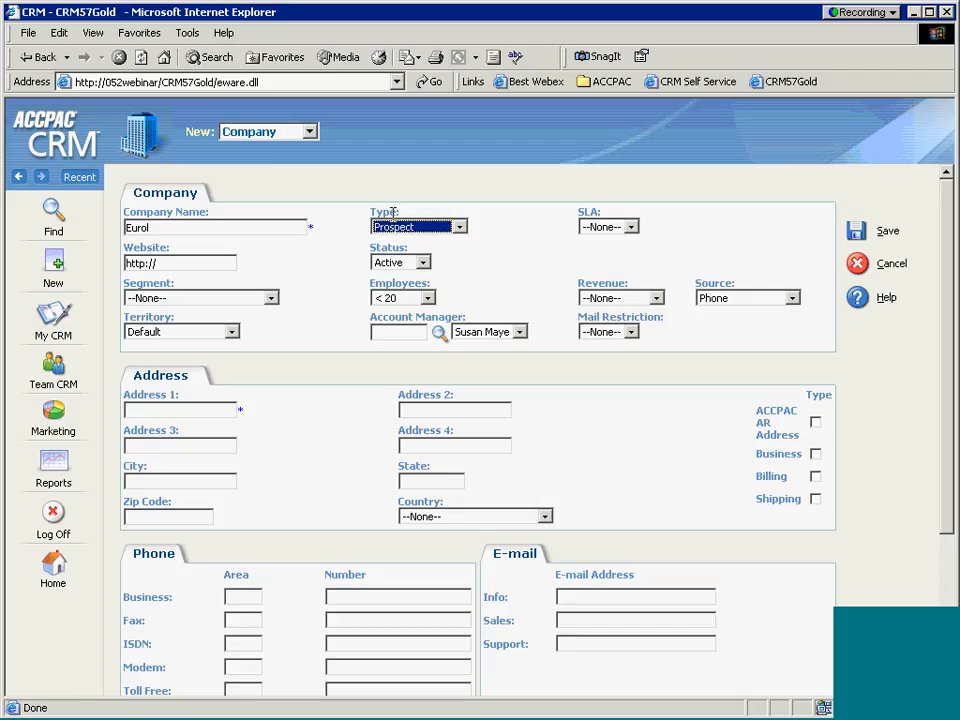
# Enter 1 Main St as the company's Address 1.
pyautogui.click(249, 418)
pyautogui.moveTo(239, 411); pyautogui.dragTo(248, 410)
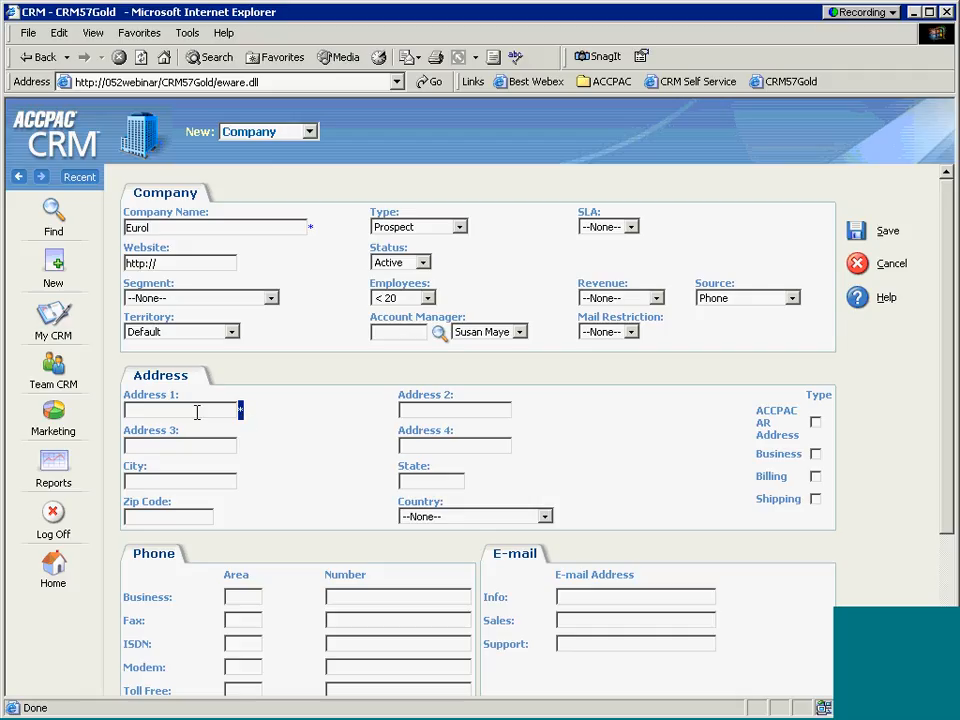
pyautogui.click(197, 412)
pyautogui.write('1 Main St')
# Fill in the contact's last name and first name in the Person section.
pyautogui.scroll(-5, 560, 459)
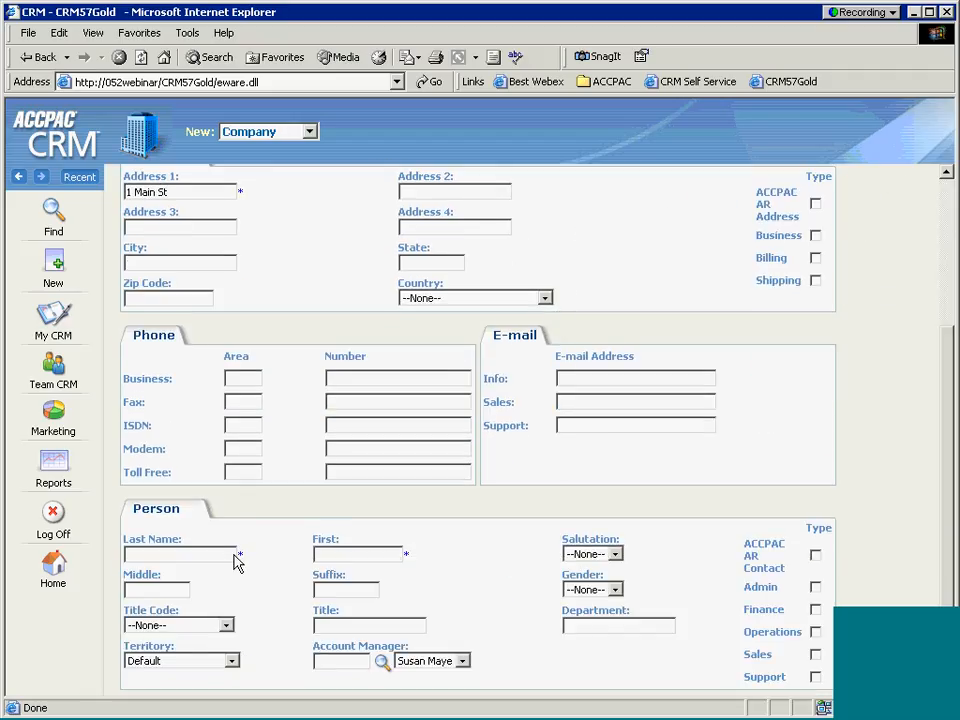
pyautogui.click(234, 554)
pyautogui.press('Tab')
pyautogui.scroll(5, 522, 598)
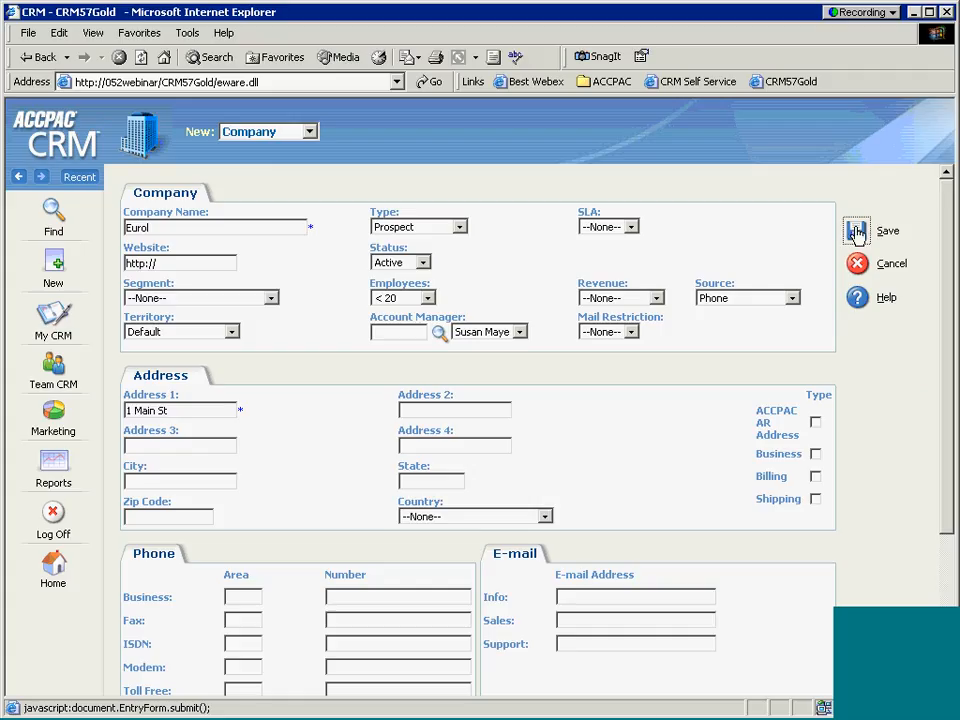
# Save the Eurol company, then bring up the Find menu of searchable record types.
pyautogui.click(856, 232)
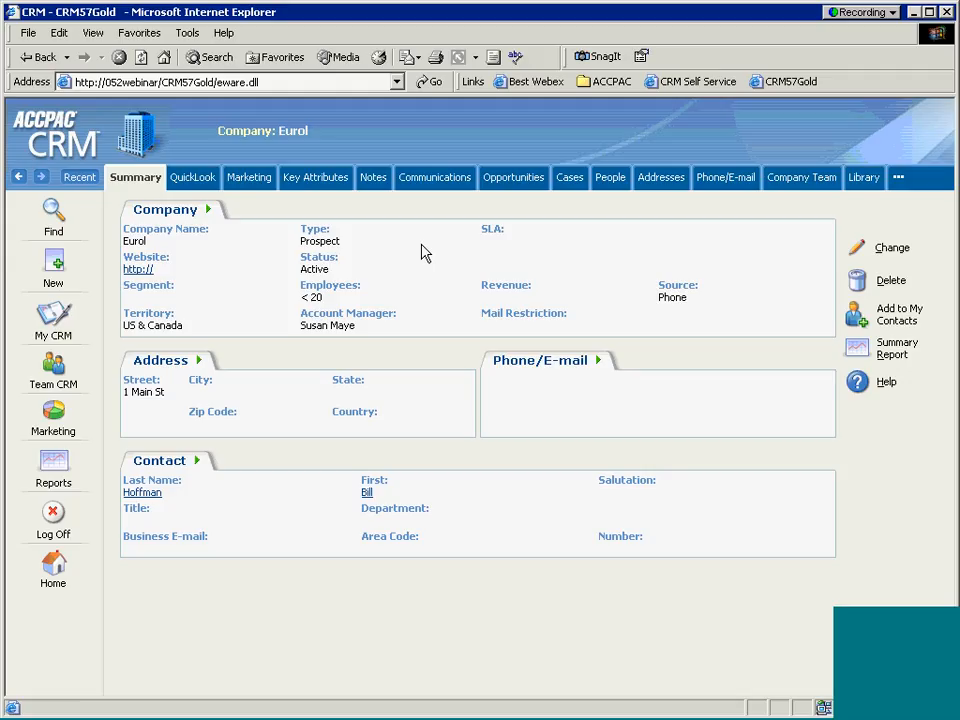
pyautogui.rightClick(54, 265)
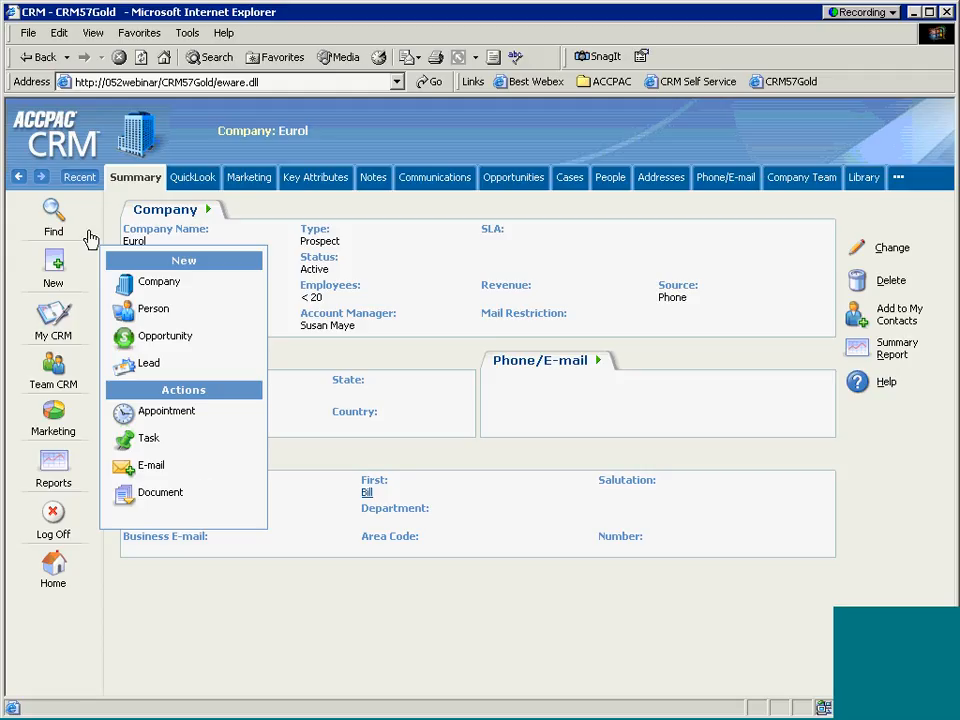
pyautogui.moveTo(53, 215)
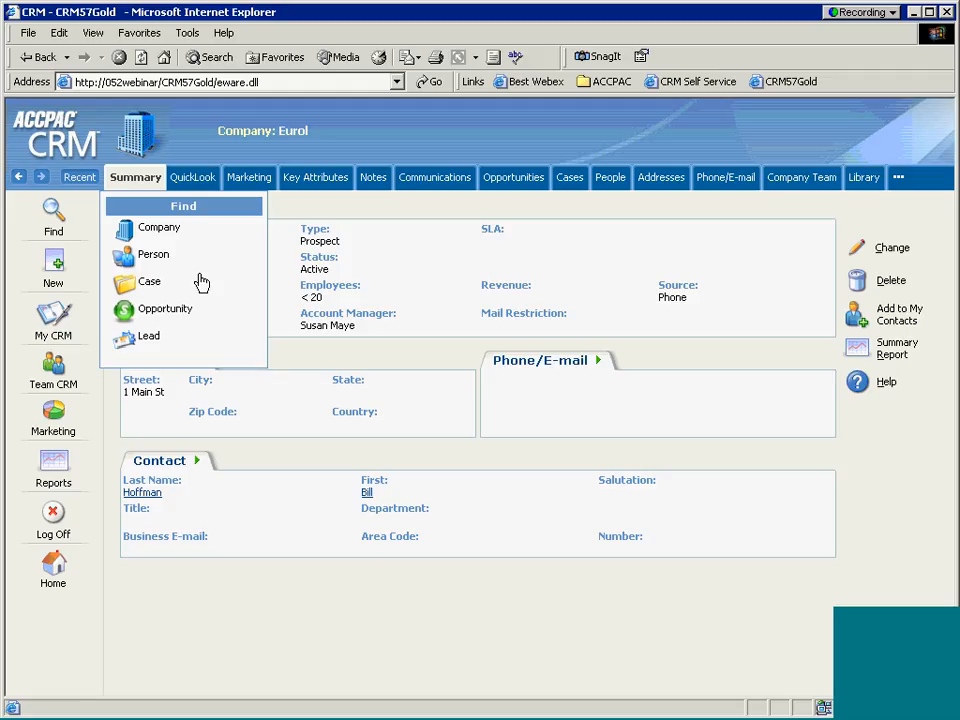
# Find companies whose names begin with b, listing 22, and select the City criterion.
pyautogui.click(150, 228)
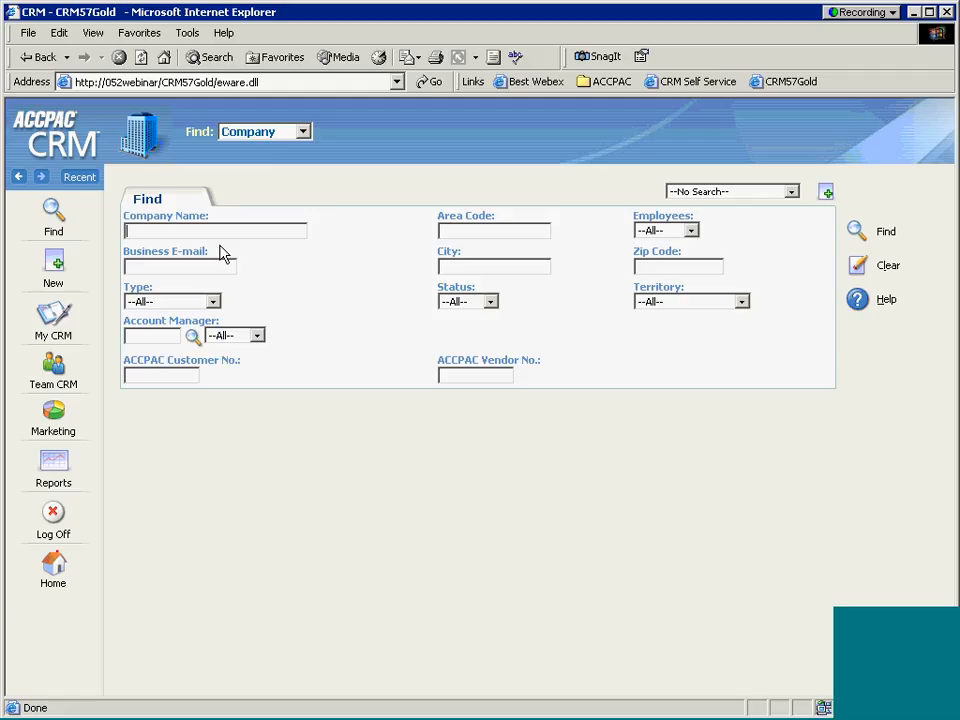
pyautogui.write('b')
pyautogui.click(856, 232)
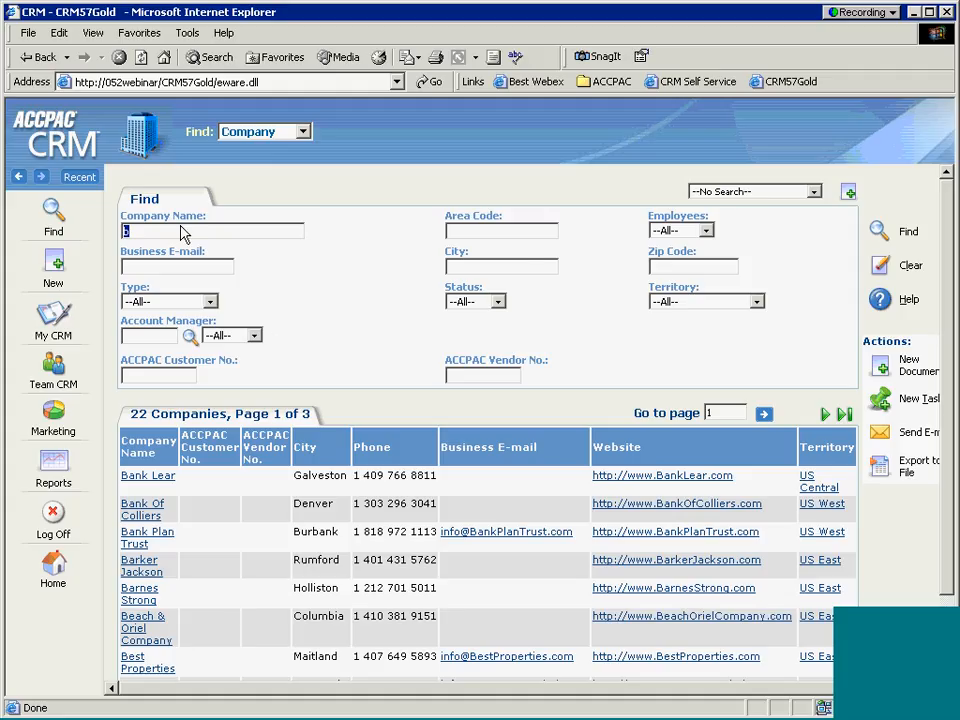
pyautogui.click(482, 267)
# Search with City b as well, then clear the City criterion and rerun the search.
pyautogui.write('b')
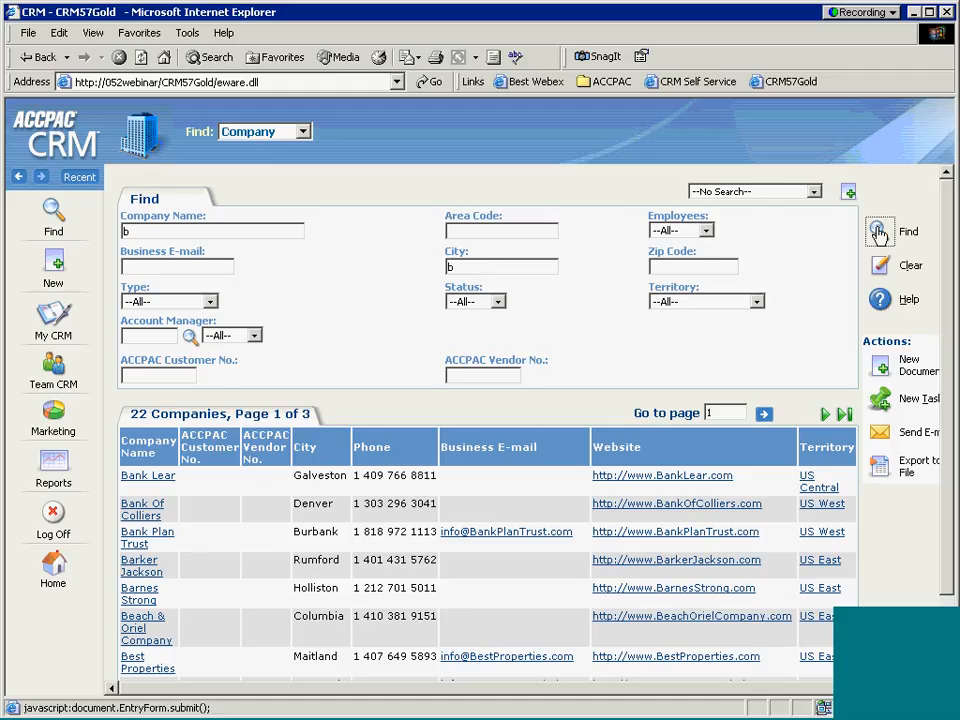
pyautogui.click(878, 232)
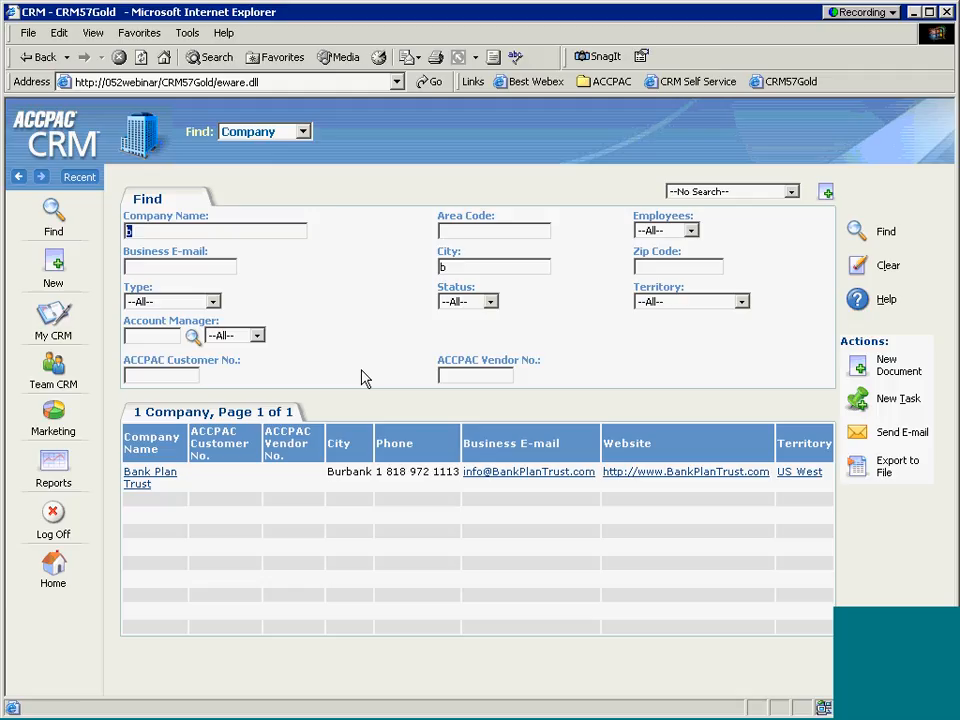
pyautogui.click(449, 267)
pyautogui.press('BackSpace')
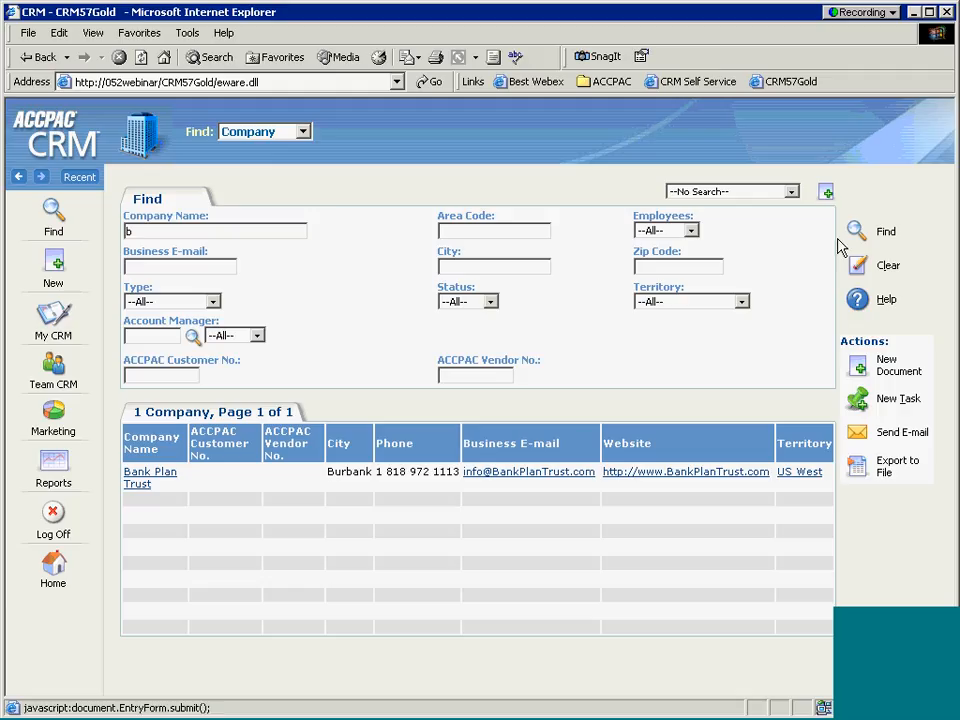
pyautogui.click(857, 232)
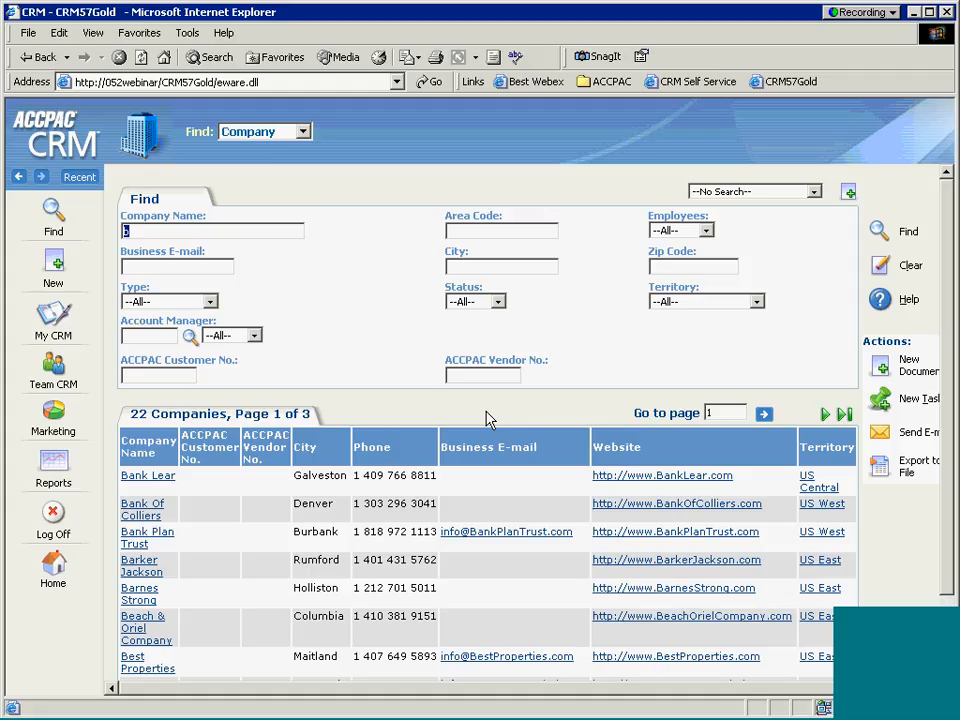
# Save the current search as 'Companis that begni with B'.
pyautogui.click(848, 192)
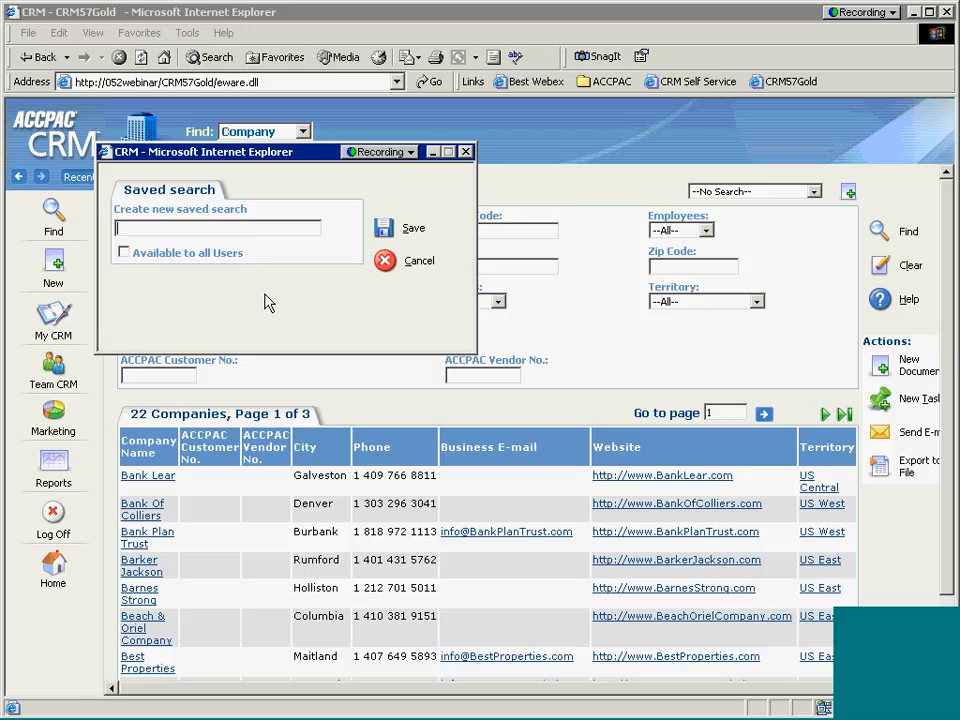
pyautogui.write('Companis that begni with ')
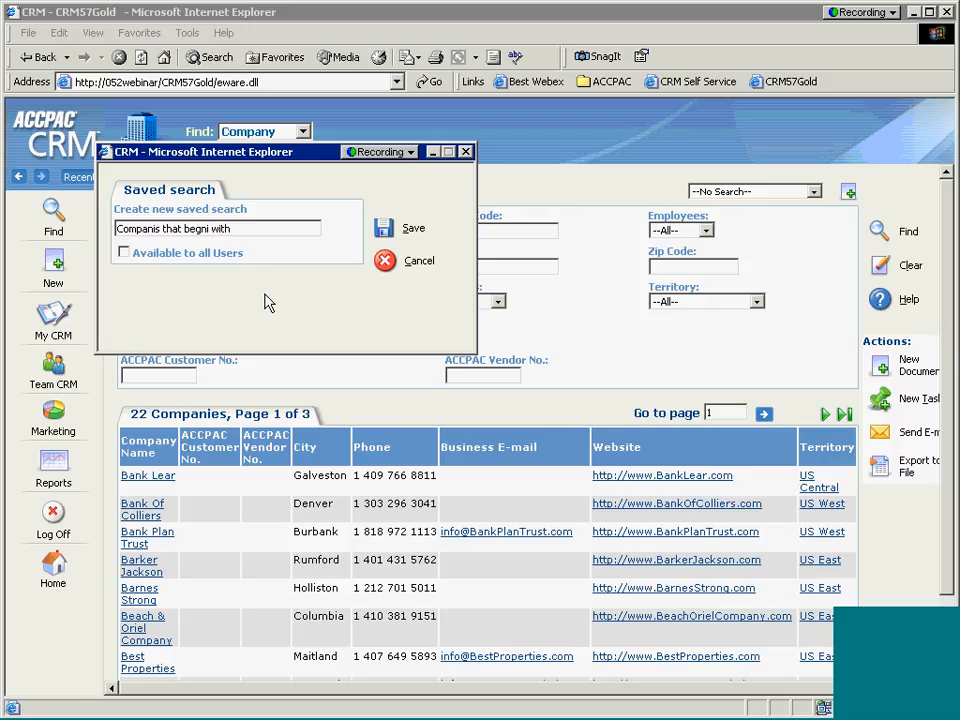
pyautogui.write('B')
pyautogui.click(383, 230)
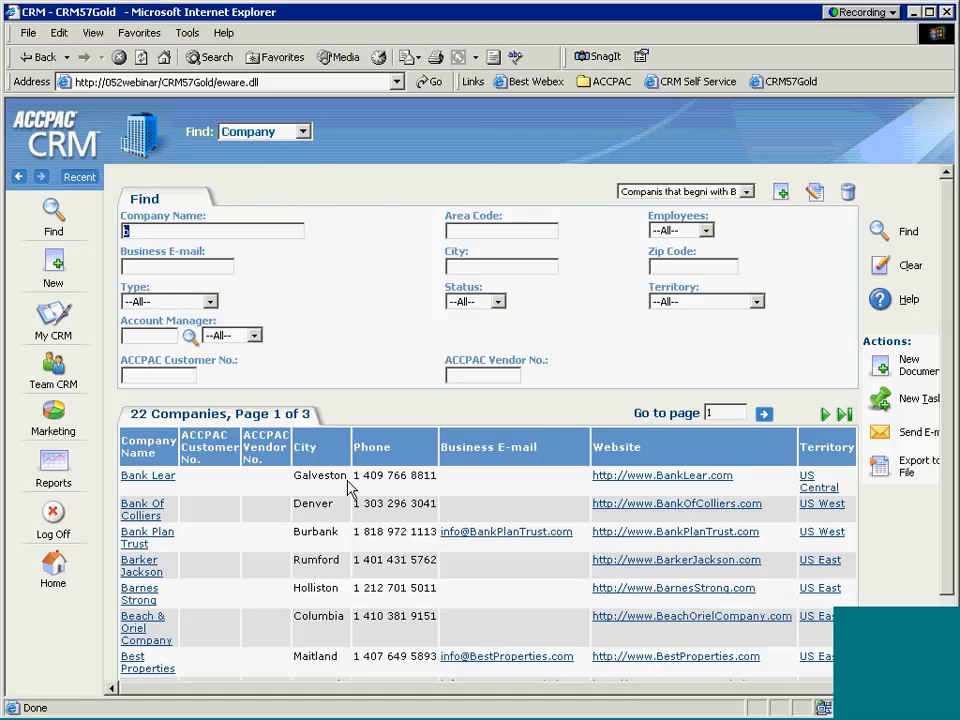
pyautogui.click(746, 192)
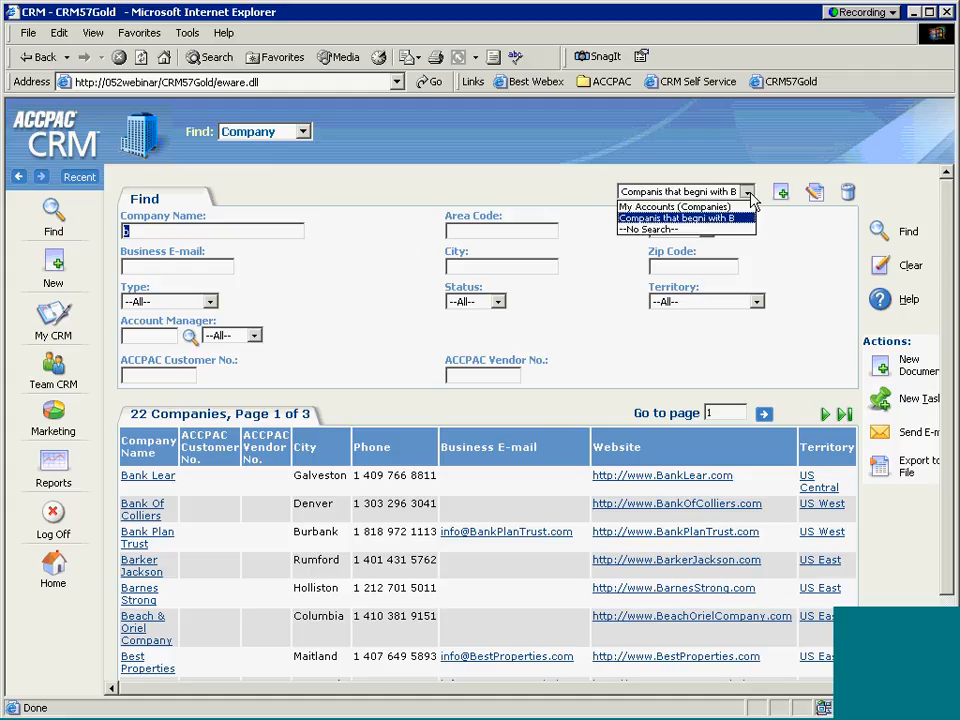
pyautogui.click(679, 222)
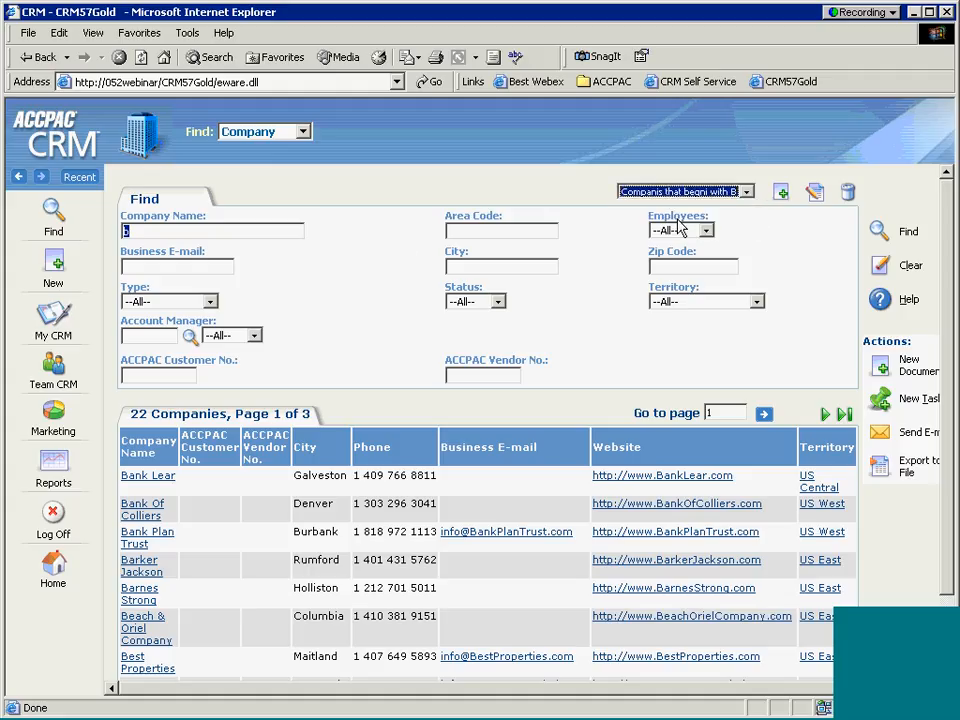
pyautogui.click(881, 437)
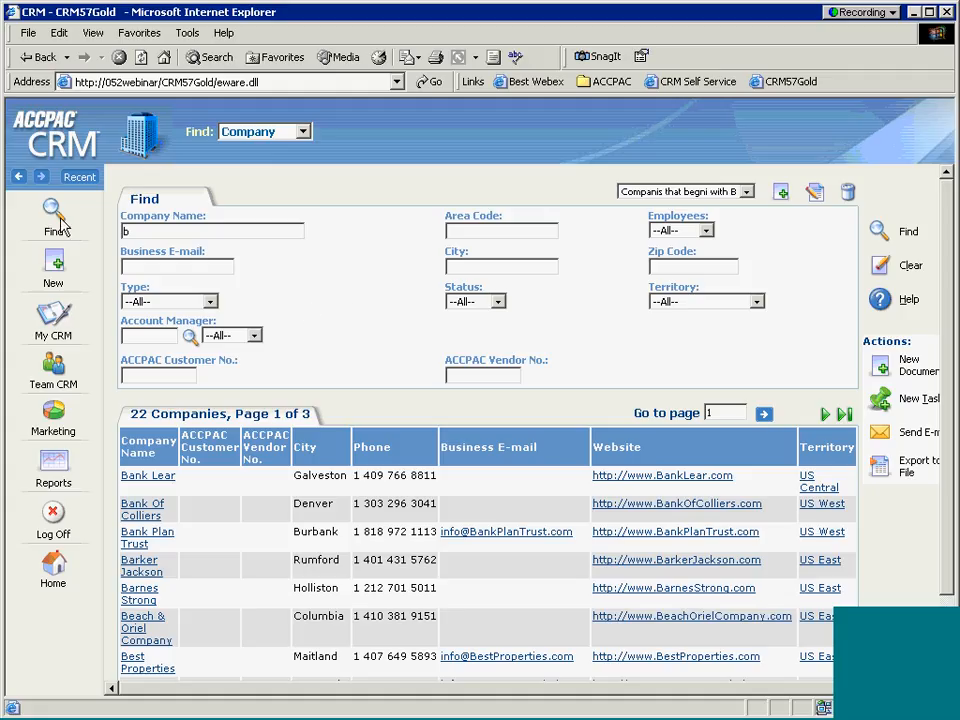
pyautogui.moveTo(48, 228)
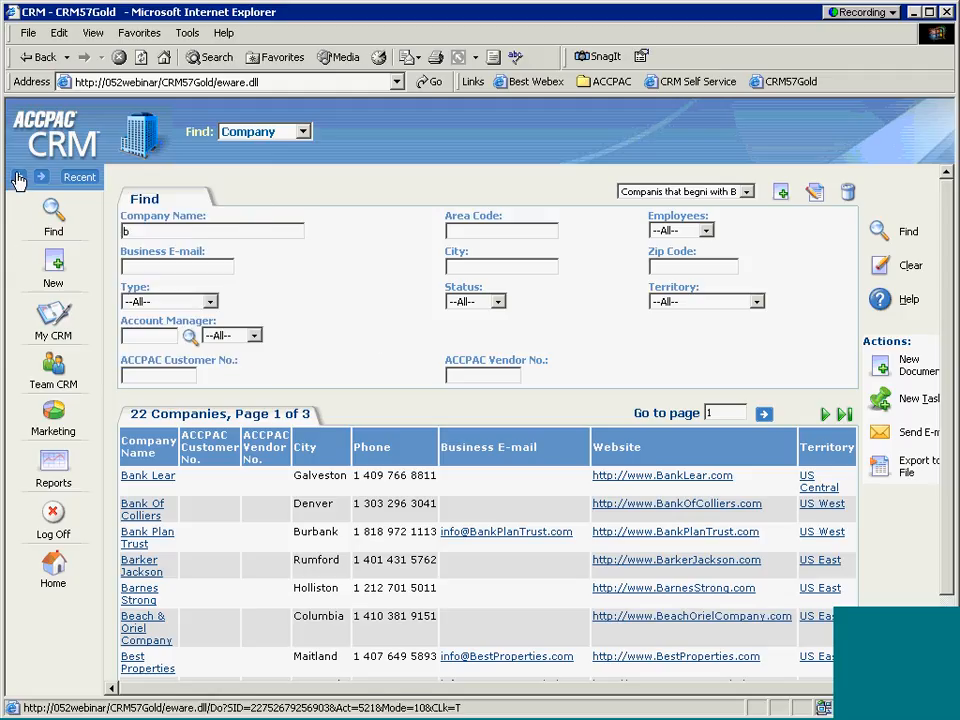
# Go back three pages to the new-company form, then forward one page.
pyautogui.click(20, 180)
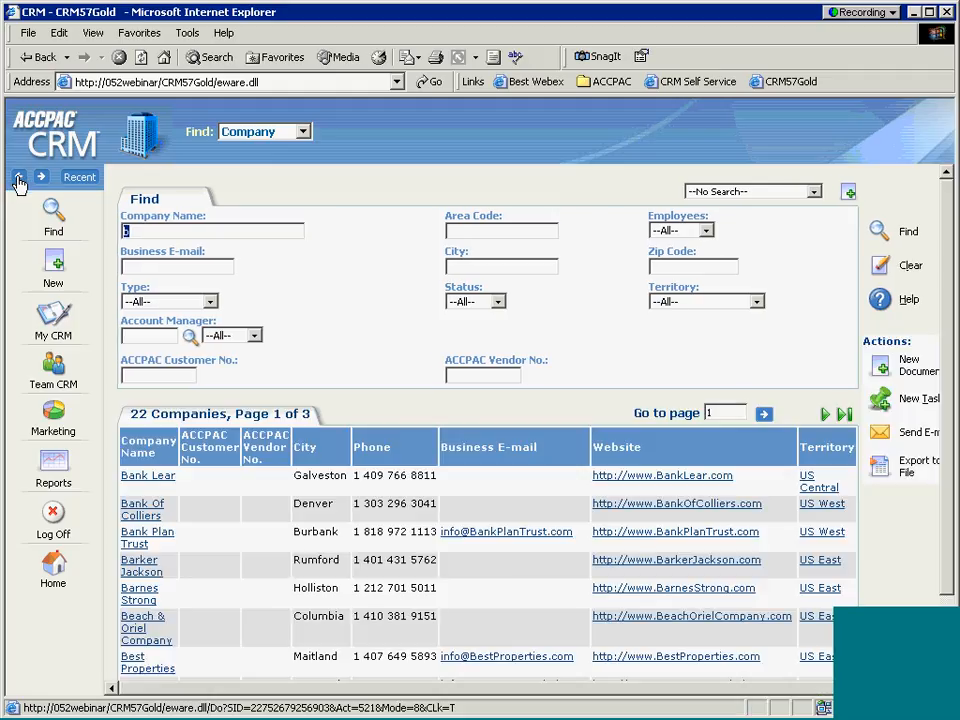
pyautogui.click(19, 181)
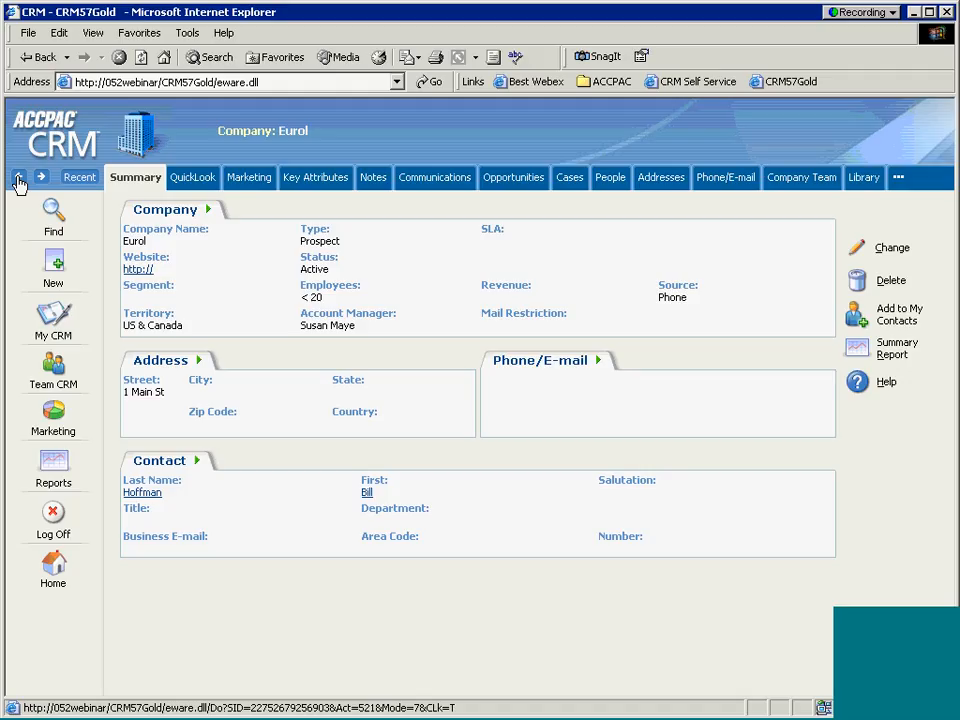
pyautogui.click(18, 179)
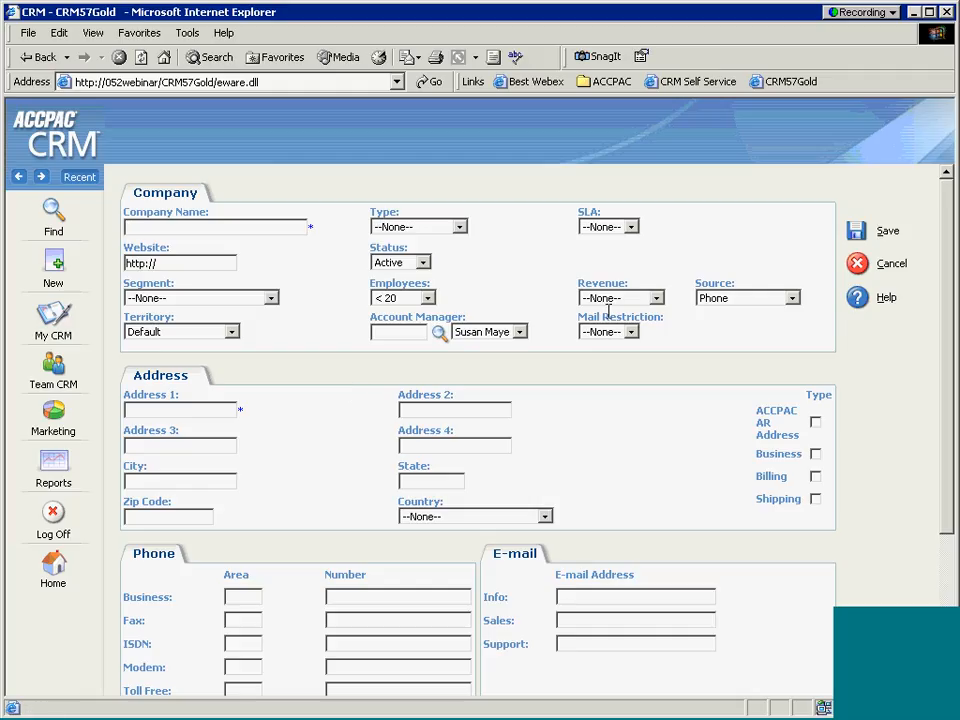
pyautogui.click(42, 178)
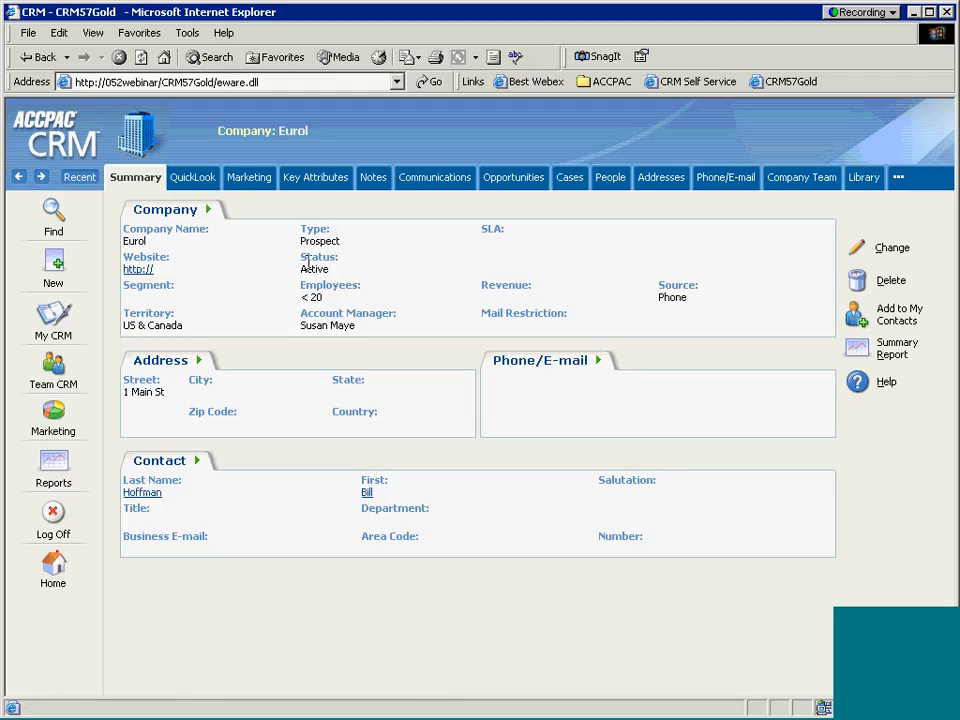
# Open and close the Recent list, then show the January 2005 Calendar/Tasks in My CRM.
pyautogui.click(73, 181)
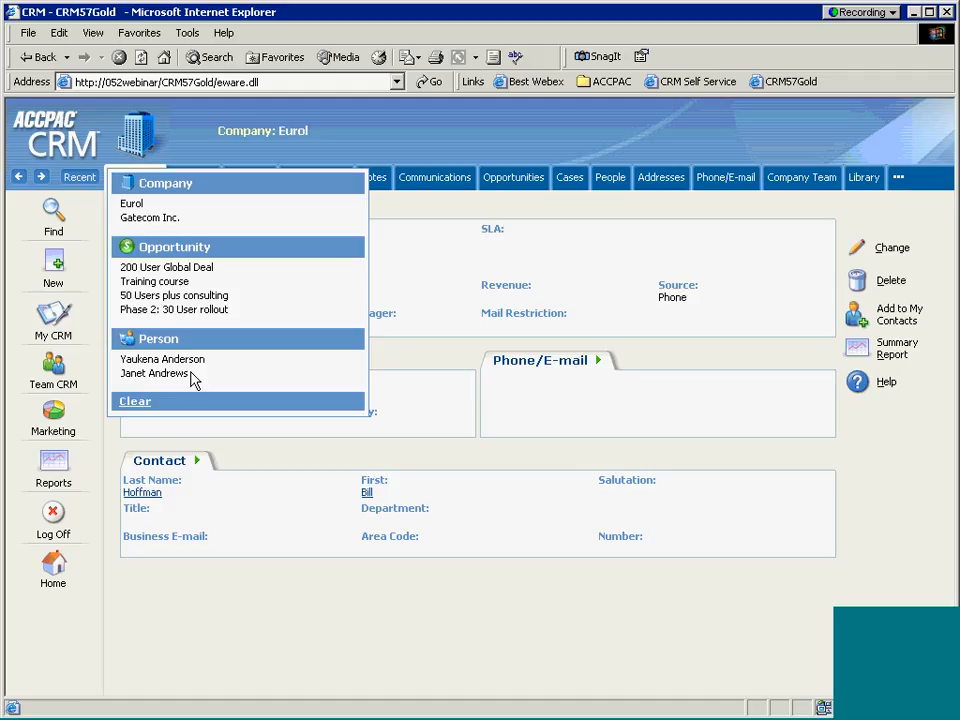
pyautogui.click(80, 184)
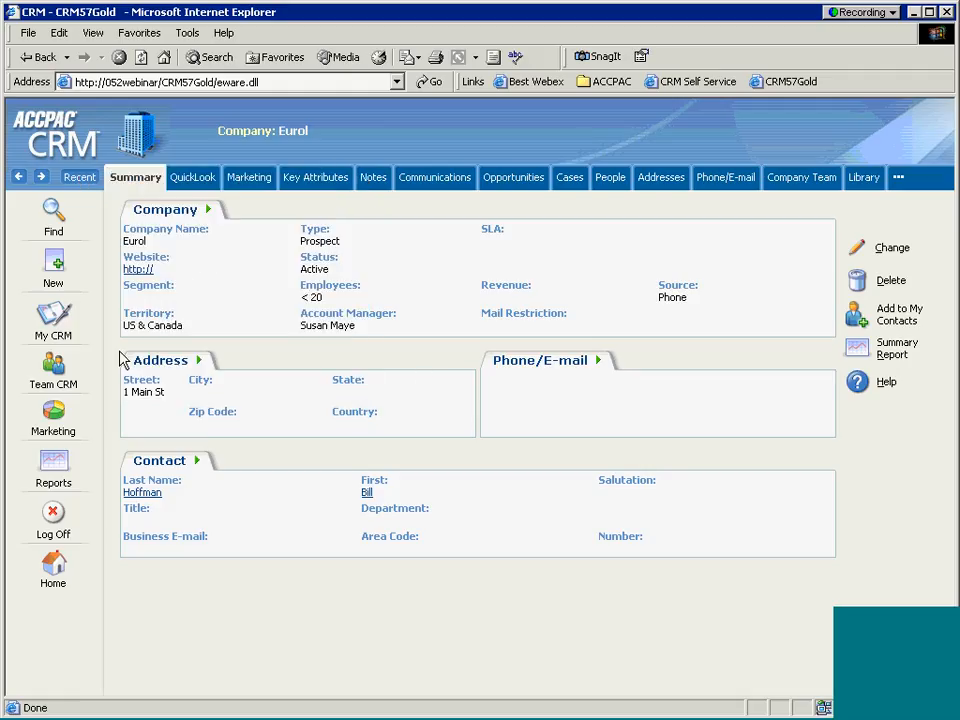
pyautogui.click(54, 318)
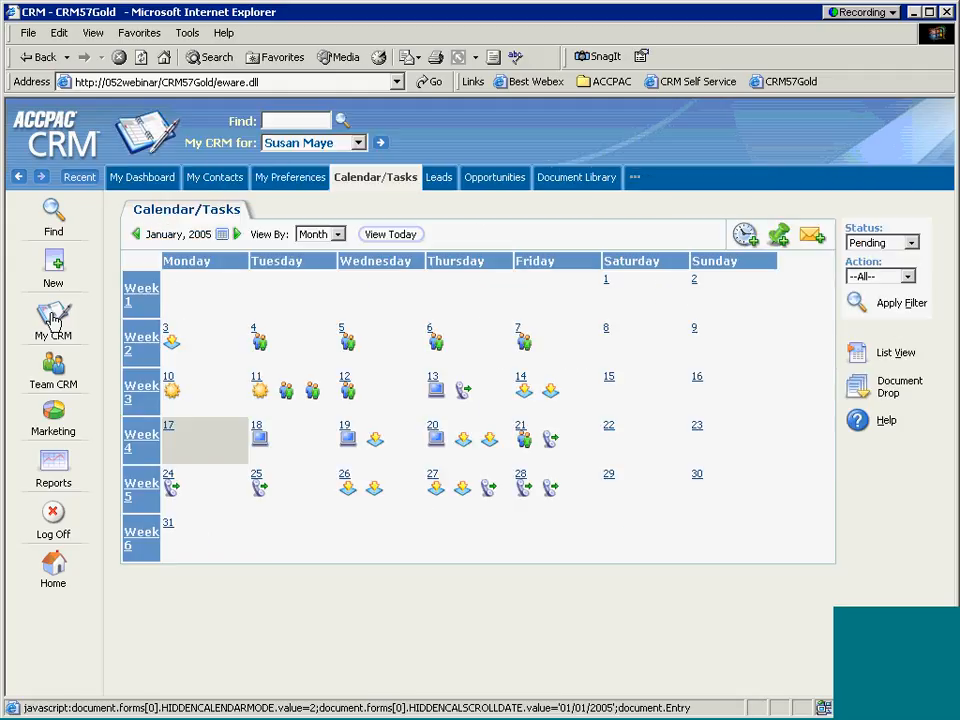